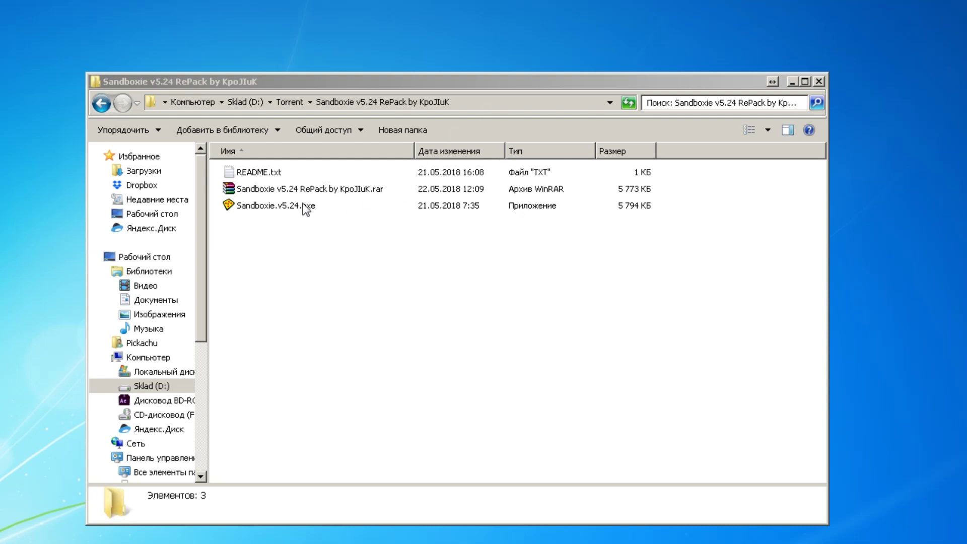
# Step: Open README.txt from the Sandboxie v5.24 repack folder in Sublime Text
pyautogui.click(281, 216)
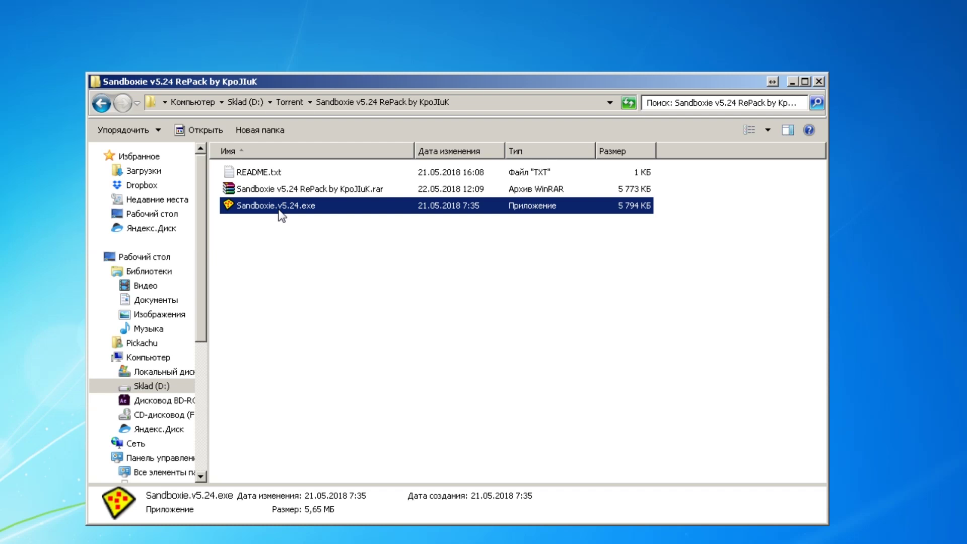
pyautogui.doubleClick(259, 174)
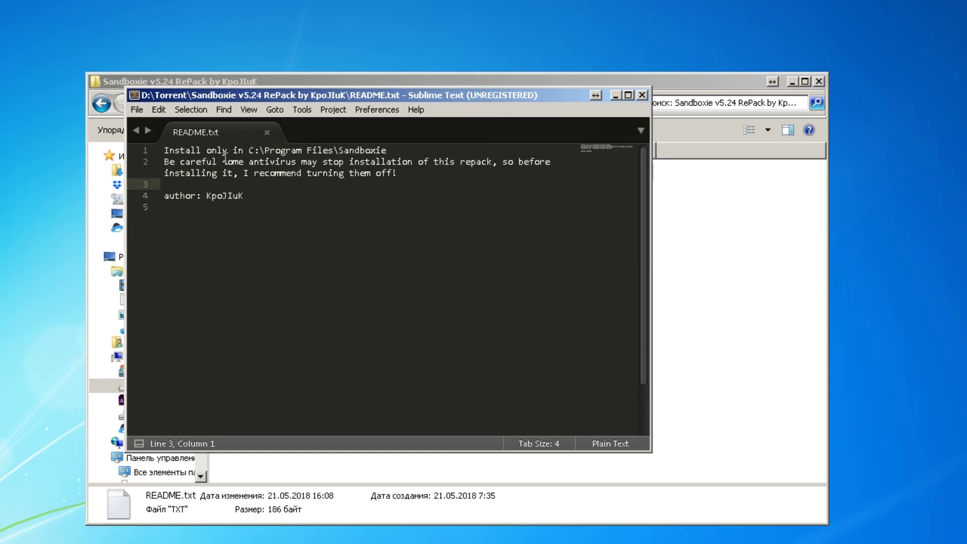
# Step: Highlight the C:\Program Files\Sandboxie install path in README.txt, then close Sublime Text
pyautogui.moveTo(405, 148); pyautogui.dragTo(248, 150)
pyautogui.click(333, 227)
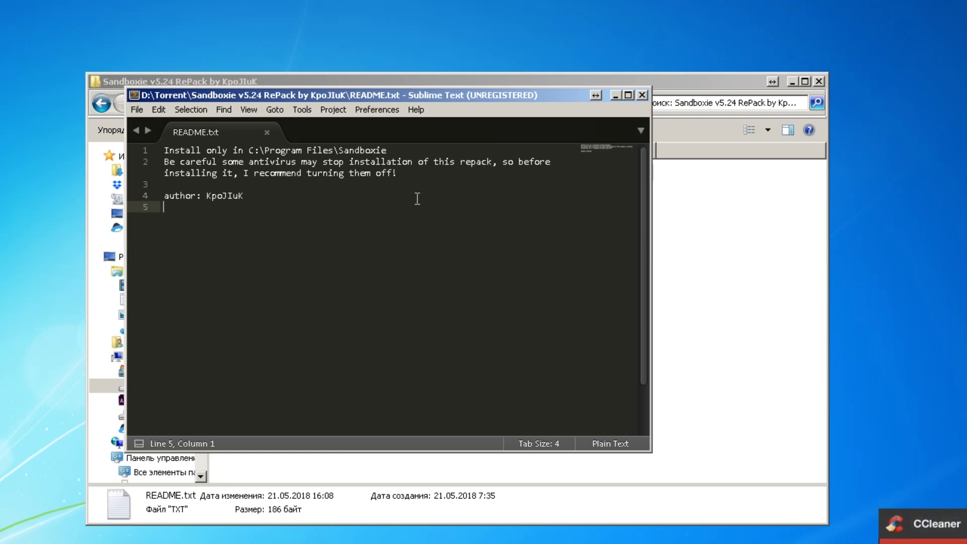
pyautogui.click(489, 317)
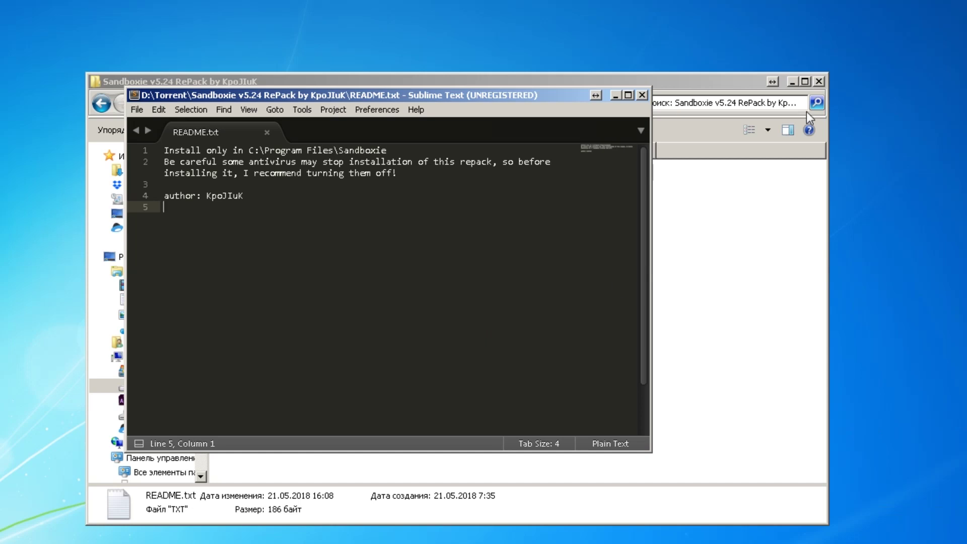
pyautogui.click(643, 96)
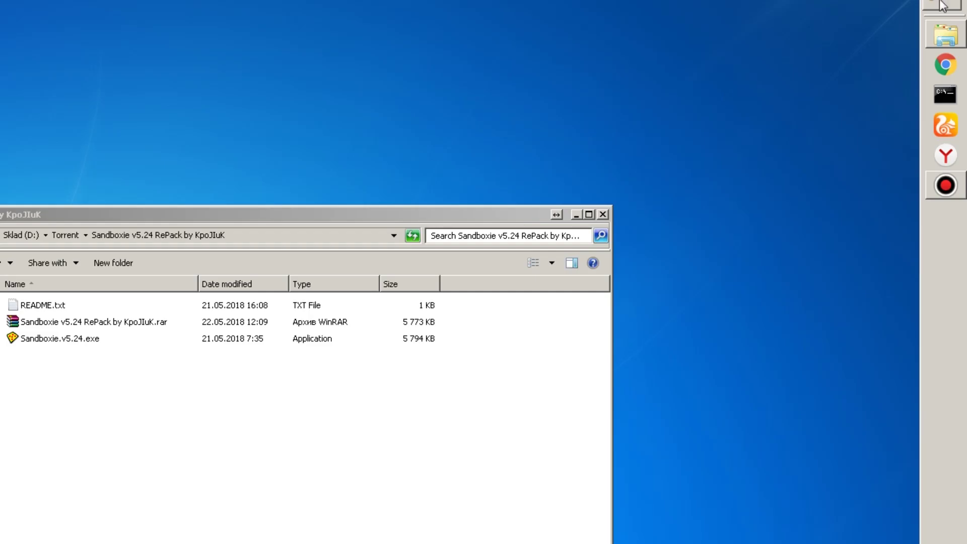
# Step: Launch Sandboxie's 'Run any program sandboxed' from the Start menu, keeping DefaultBox as the sandbox
pyautogui.click(943, 5)
pyautogui.click(706, 407)
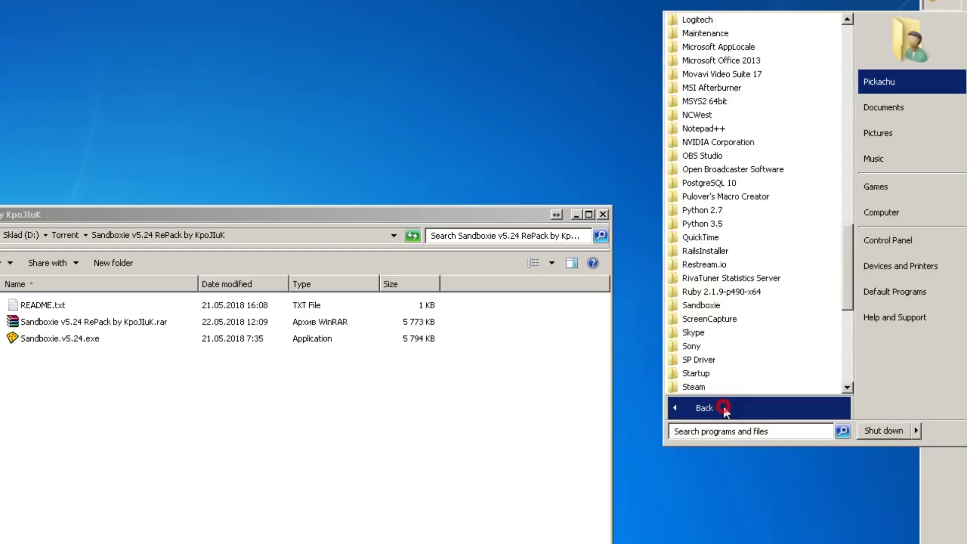
pyautogui.click(706, 306)
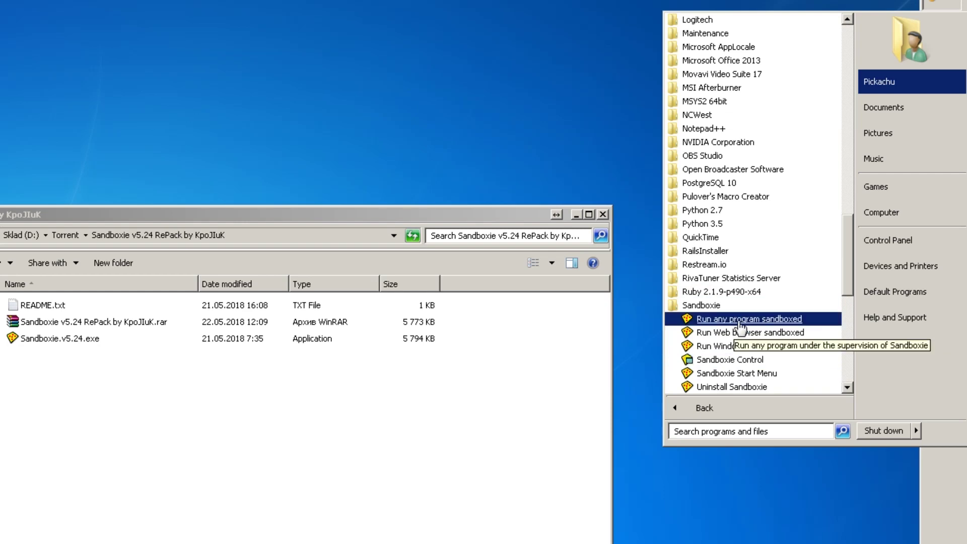
pyautogui.click(740, 322)
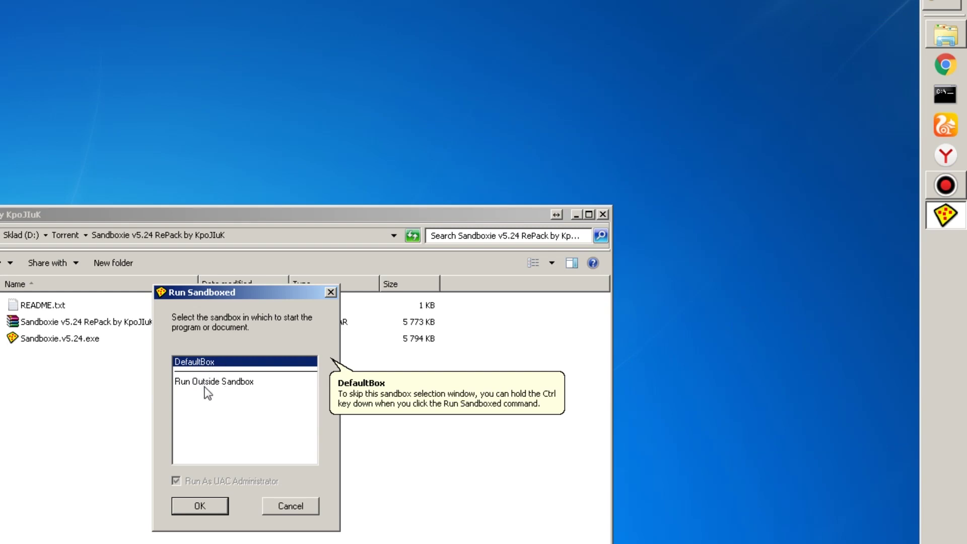
pyautogui.click(206, 509)
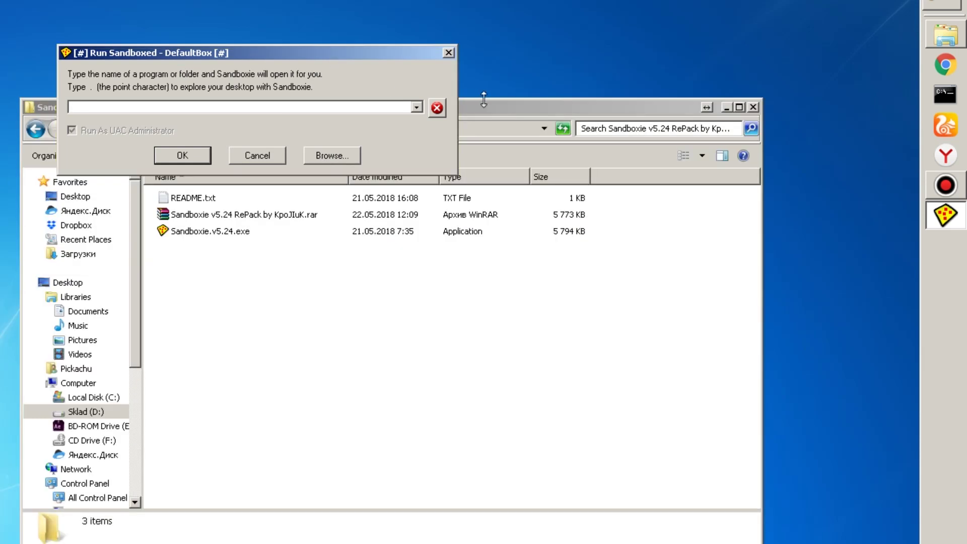
# Step: Browse to the Desktop launcher.exe shortcut and run it inside DefaultBox
pyautogui.moveTo(487, 106); pyautogui.dragTo(556, 470)
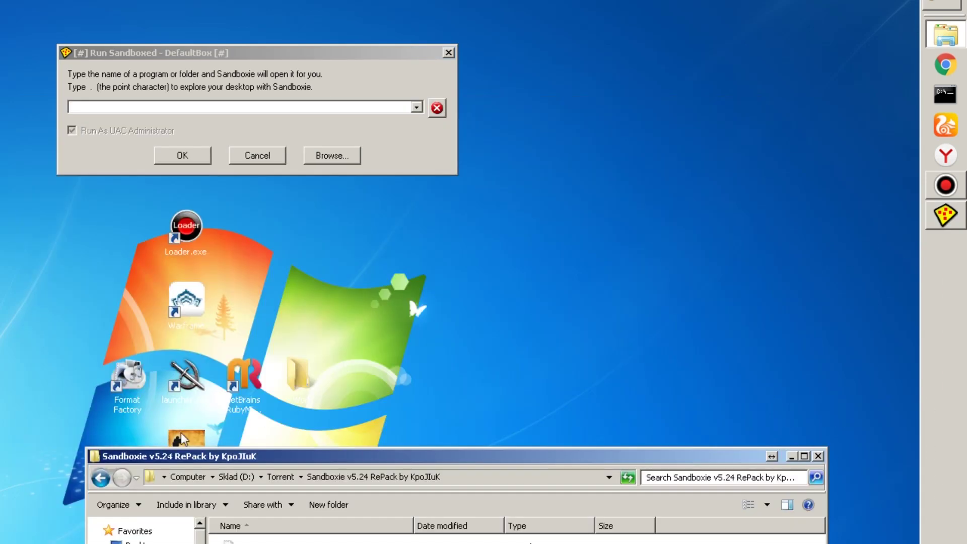
pyautogui.click(189, 388)
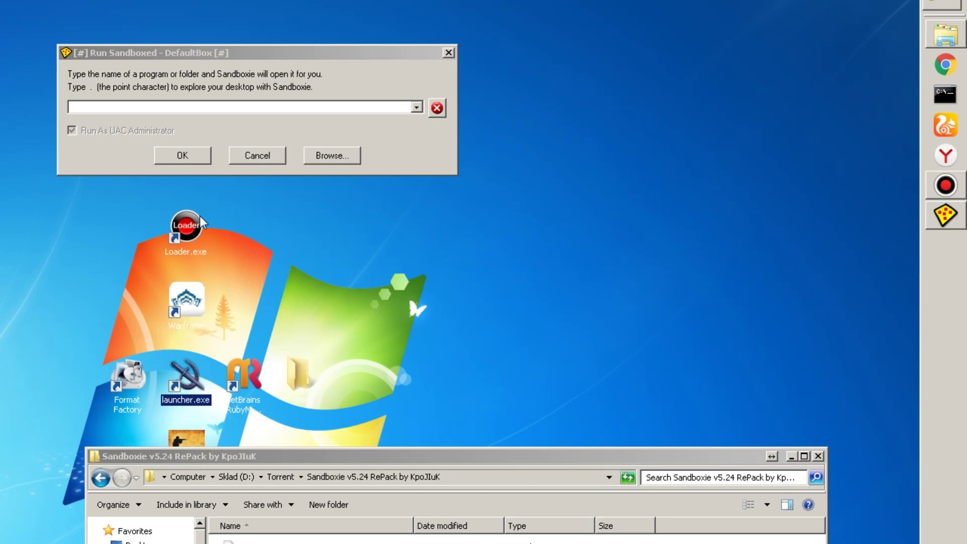
pyautogui.click(332, 155)
pyautogui.click(115, 157)
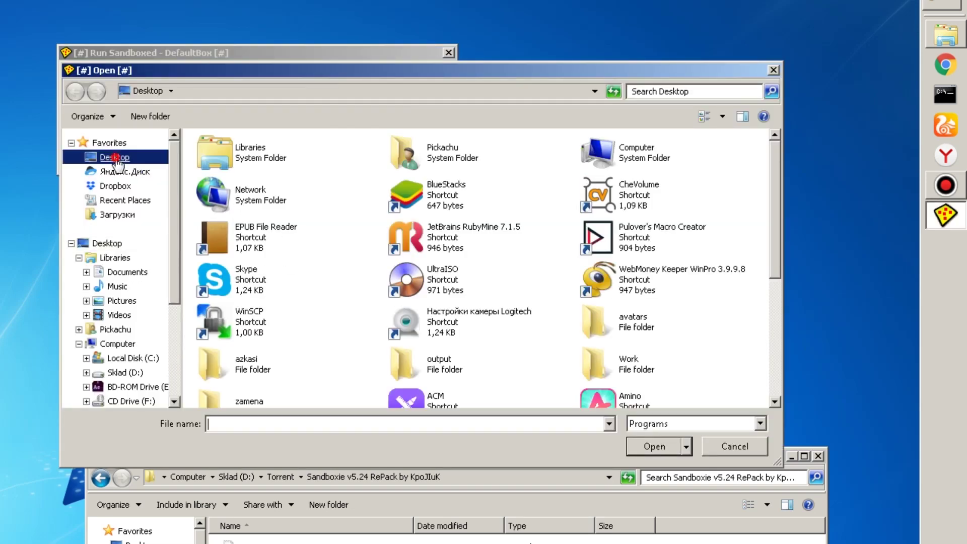
pyautogui.click(447, 310)
pyautogui.scroll(-5, 504, 312)
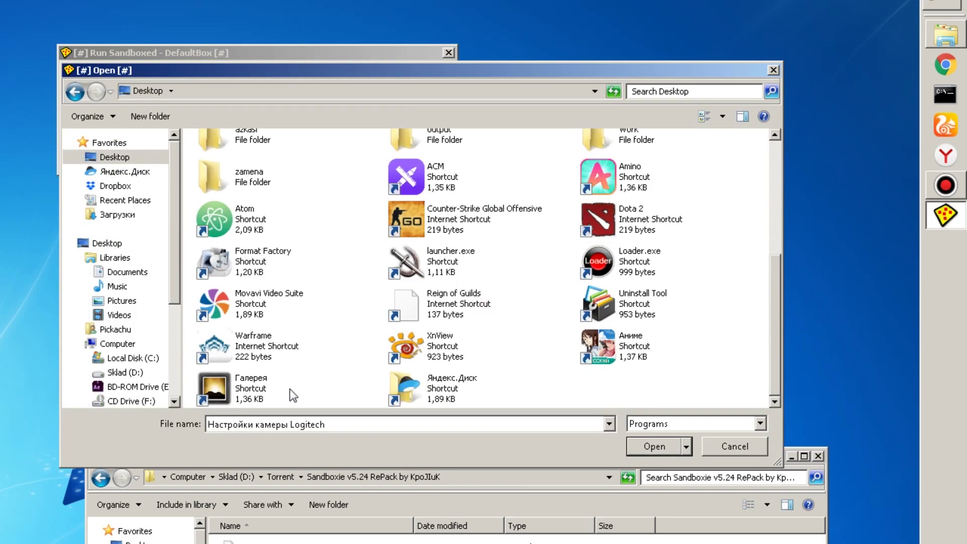
pyautogui.click(418, 273)
pyautogui.click(664, 452)
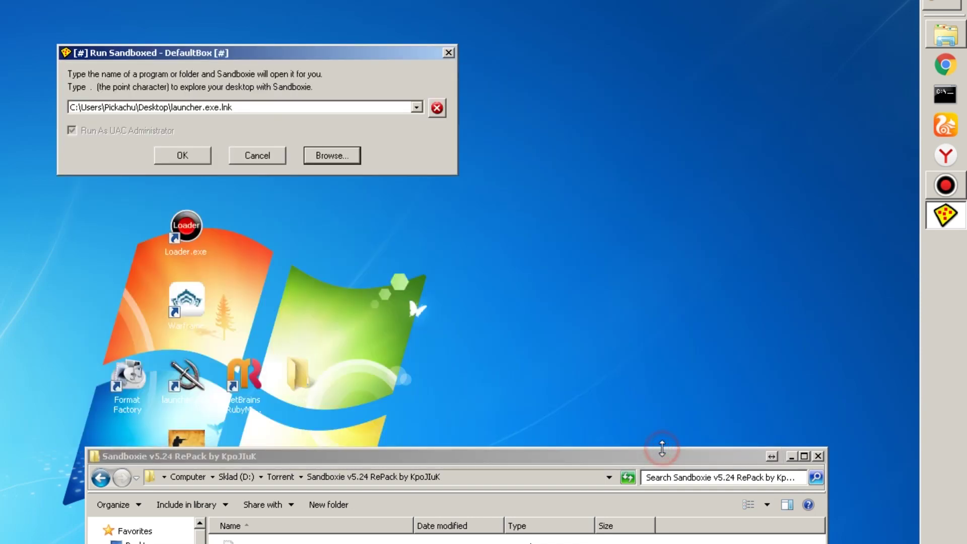
pyautogui.click(194, 158)
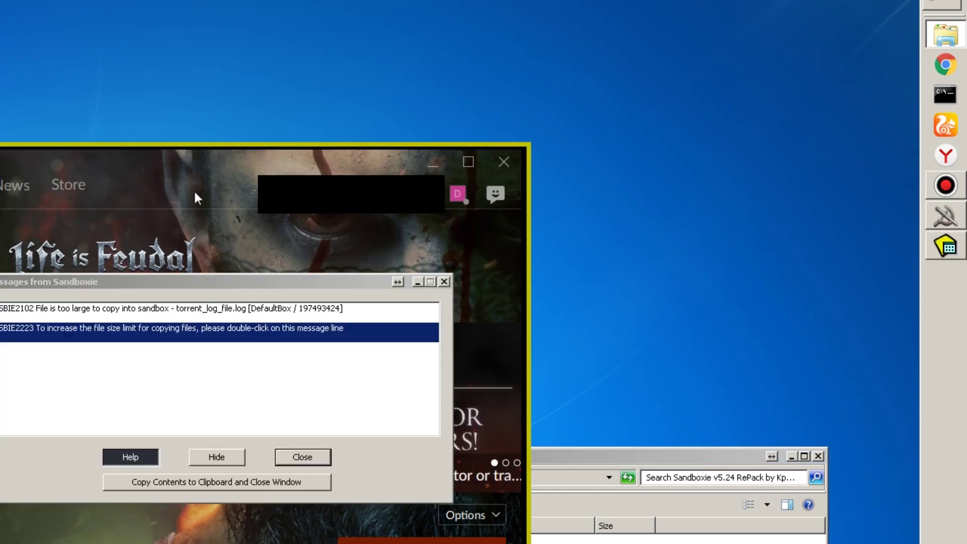
# Step: Close the SBIE2102 file-too-large messages, bring the sandboxed launcher on screen, then minimize it
pyautogui.moveTo(228, 282); pyautogui.dragTo(320, 250)
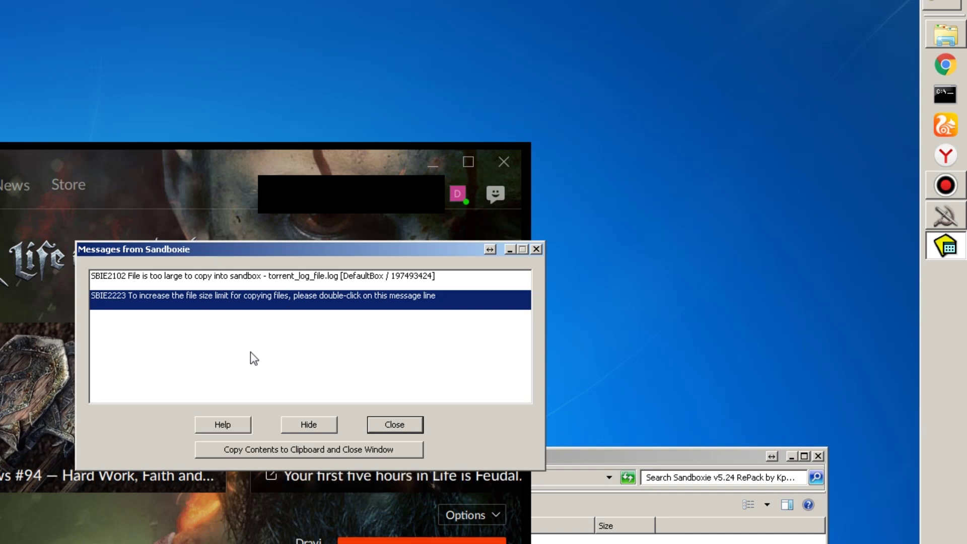
pyautogui.click(404, 426)
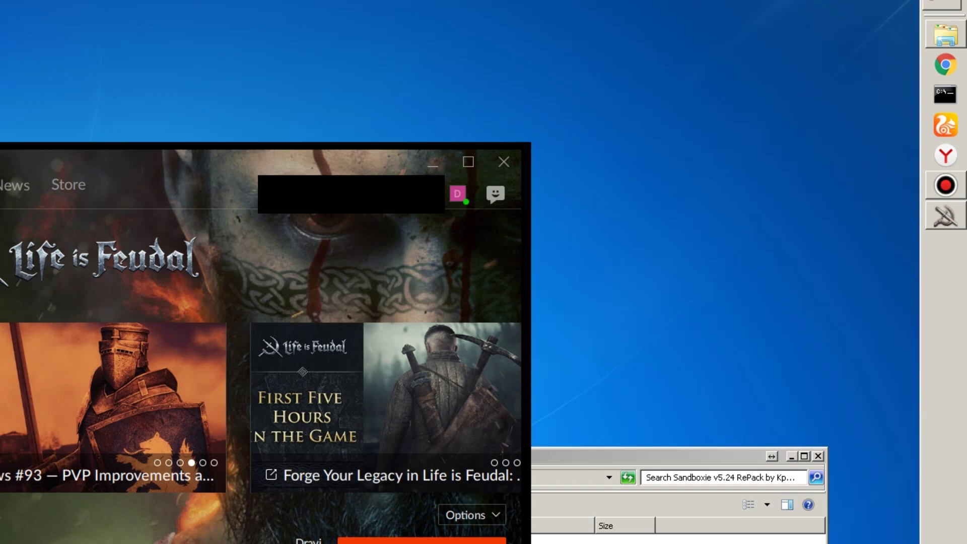
pyautogui.moveTo(269, 168); pyautogui.dragTo(363, 61)
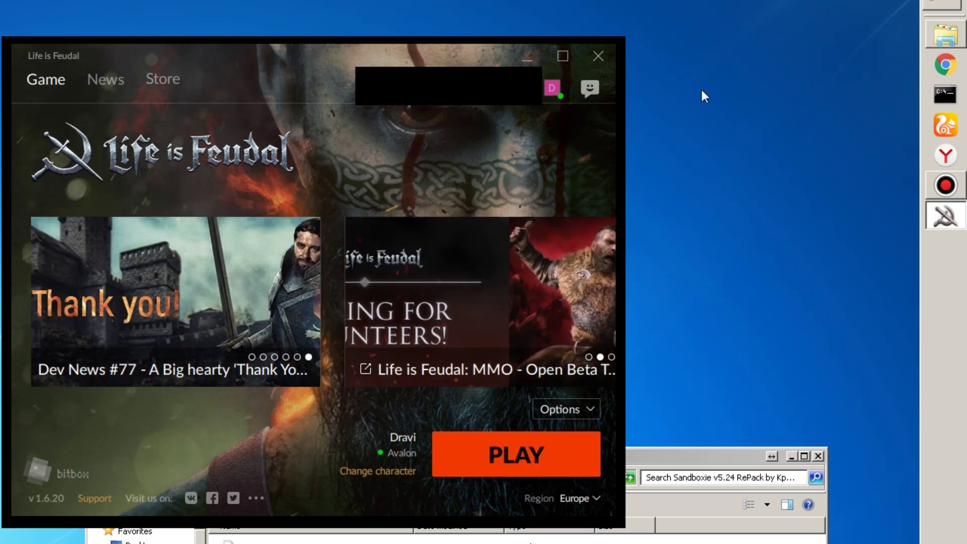
pyautogui.click(526, 59)
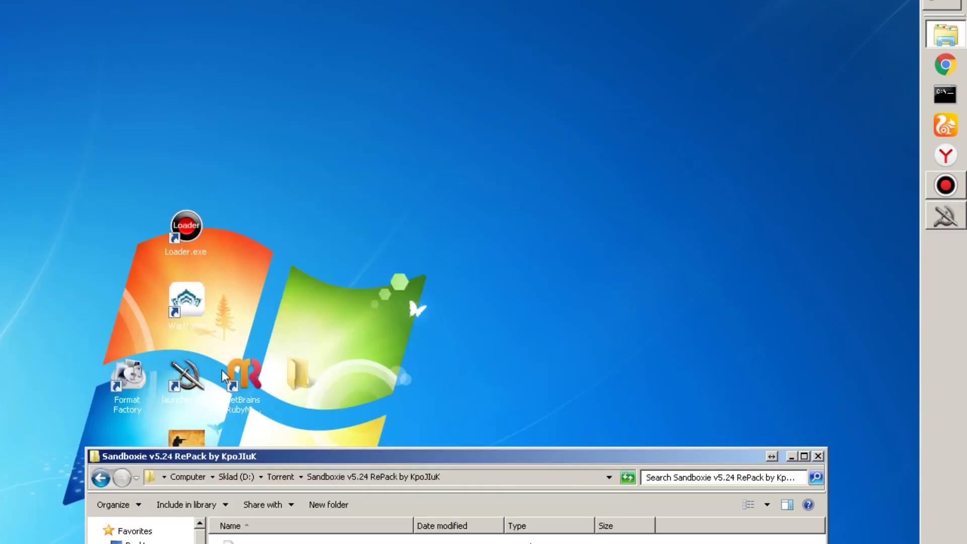
# Step: Start a second, unsandboxed launcher from the desktop launcher.exe and move it fully into view
pyautogui.click(184, 384)
pyautogui.doubleClick(183, 383)
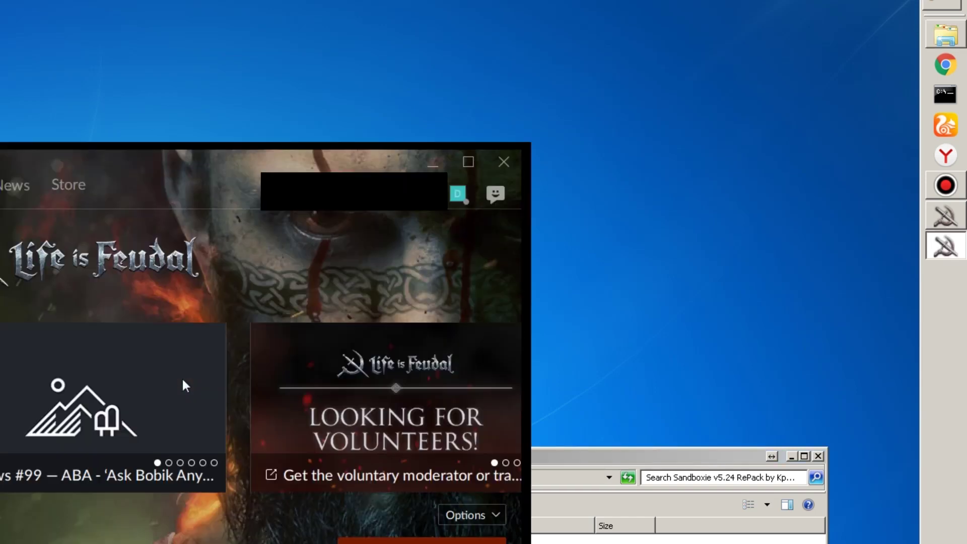
pyautogui.moveTo(259, 166); pyautogui.dragTo(372, 67)
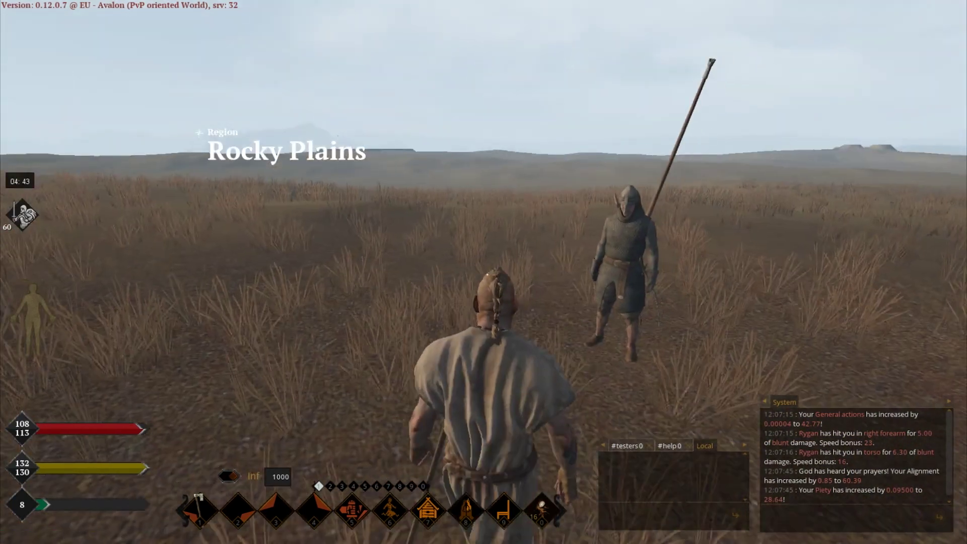
# Step: Step forward, enter combat stance and swing at the other character, then toggle the second character's stance
pyautogui.press('Tab')
pyautogui.press('w')
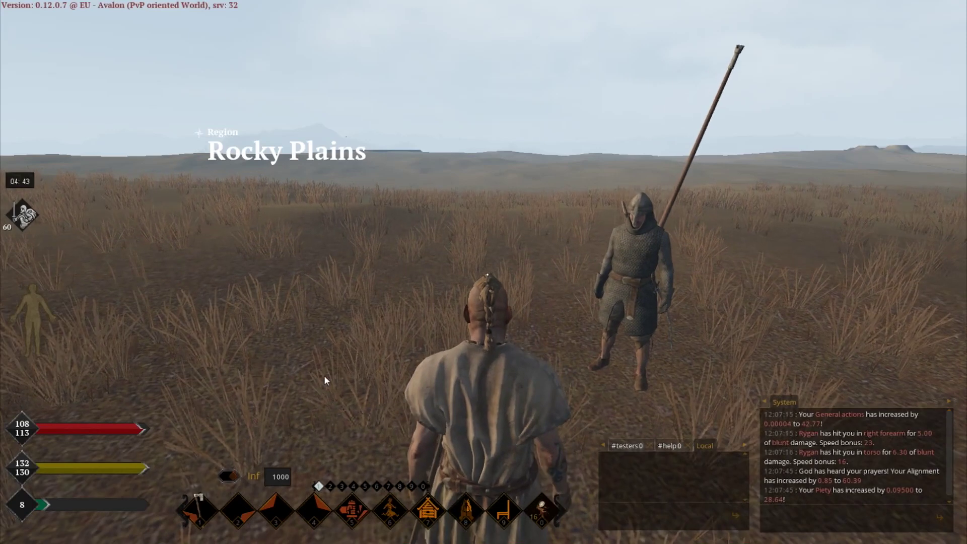
pyautogui.rightClick(395, 308)
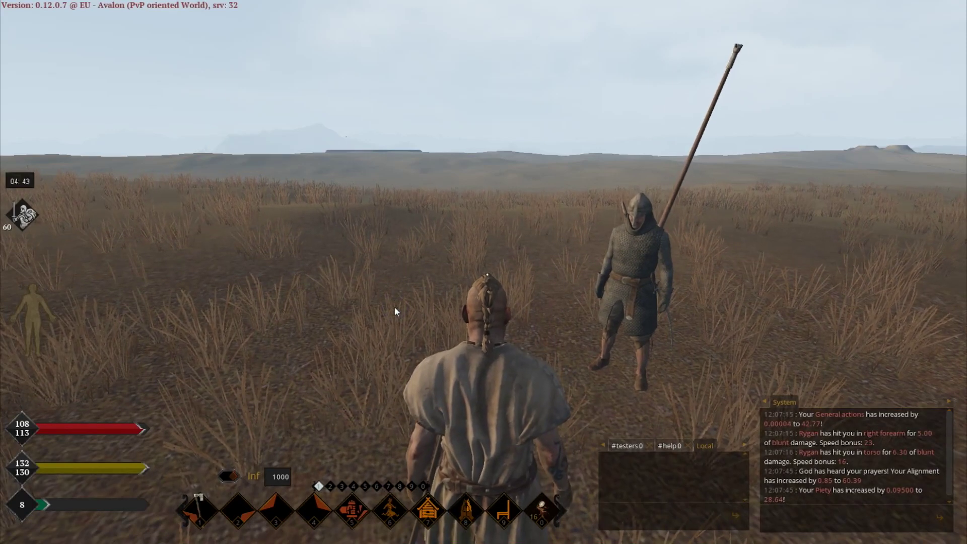
pyautogui.press('Tab')
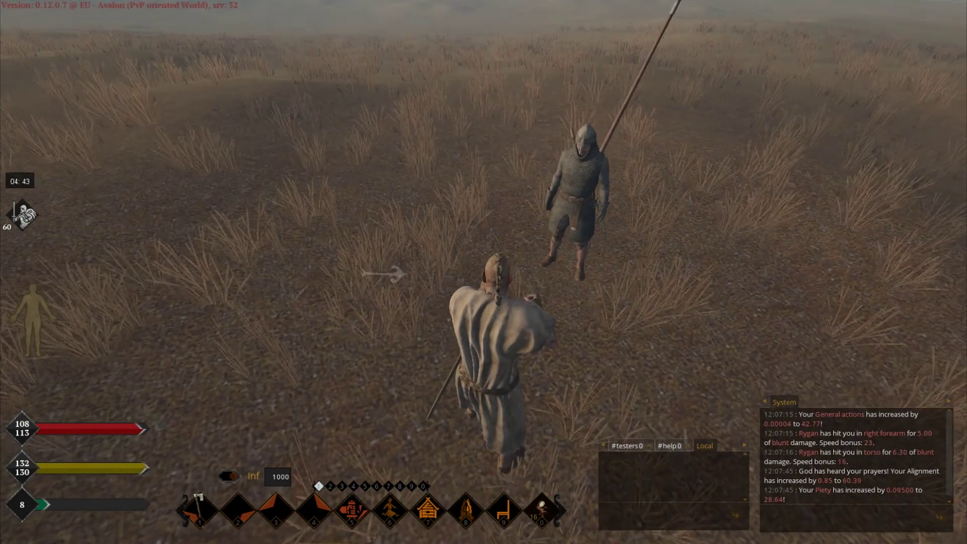
pyautogui.click(394, 307)
pyautogui.press('Tab')
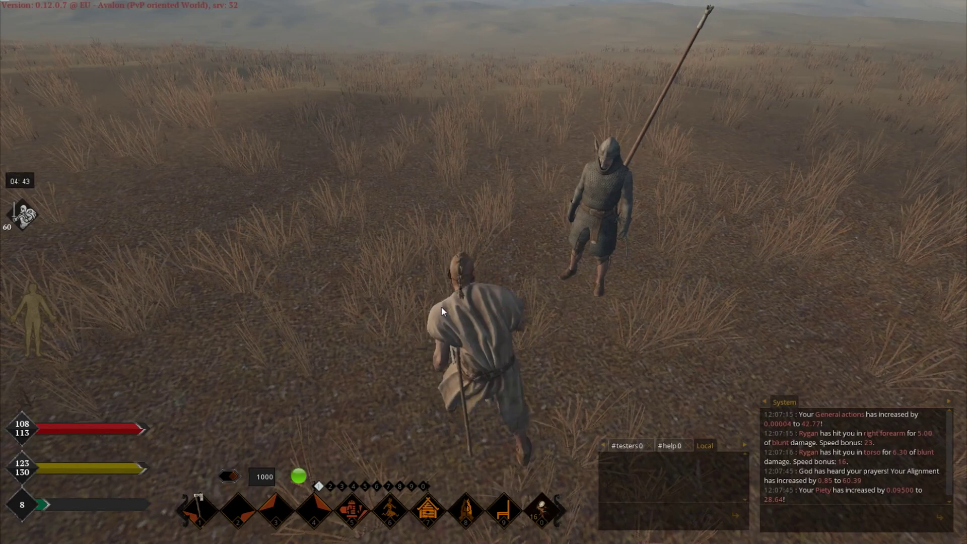
pyautogui.click(441, 306)
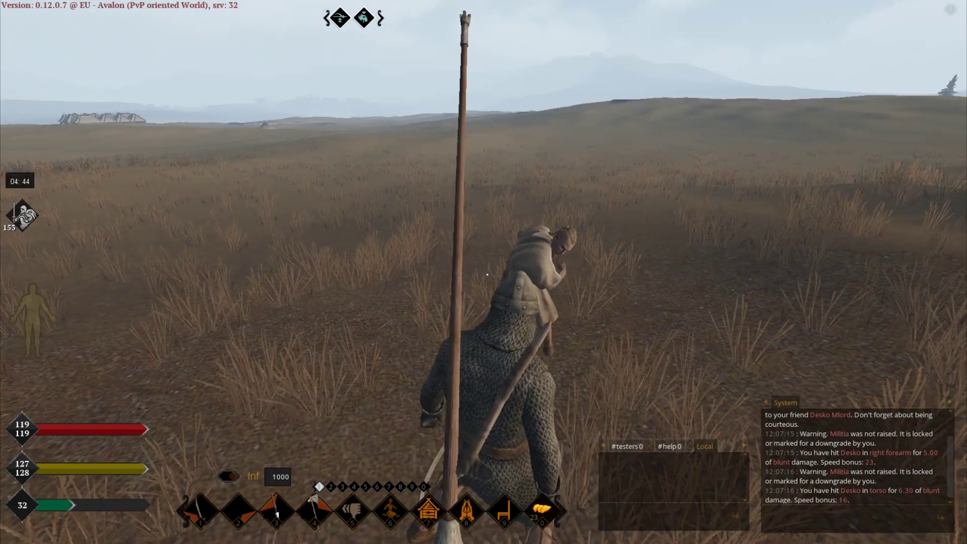
pyautogui.press('r')
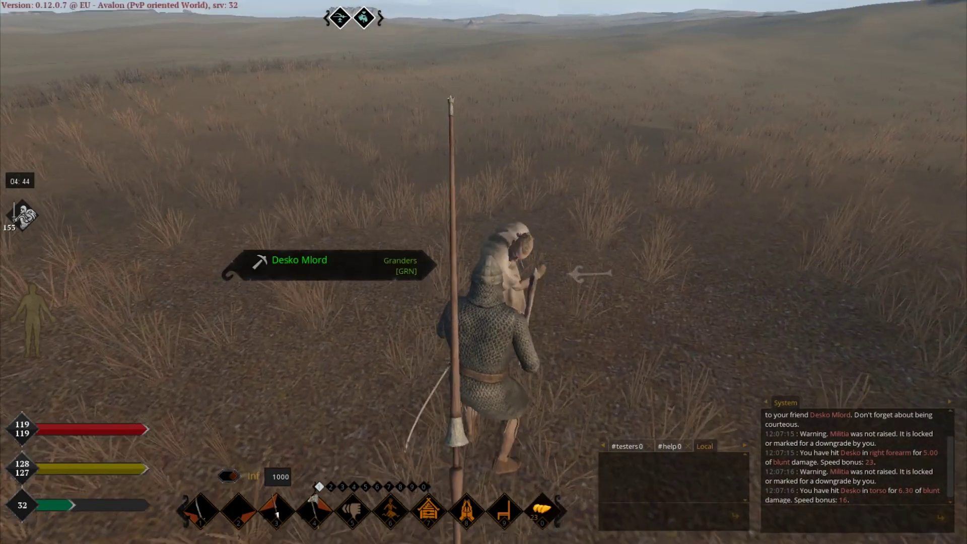
pyautogui.press('r')
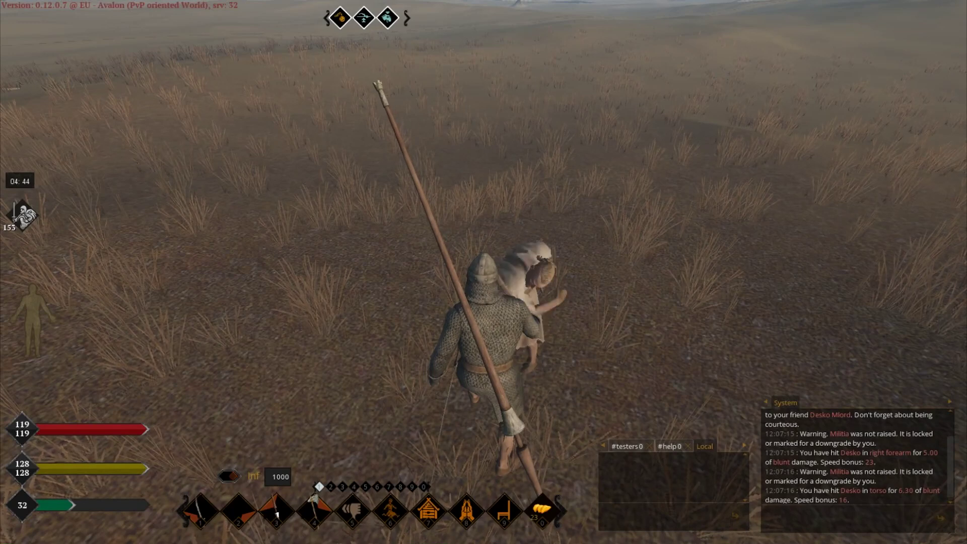